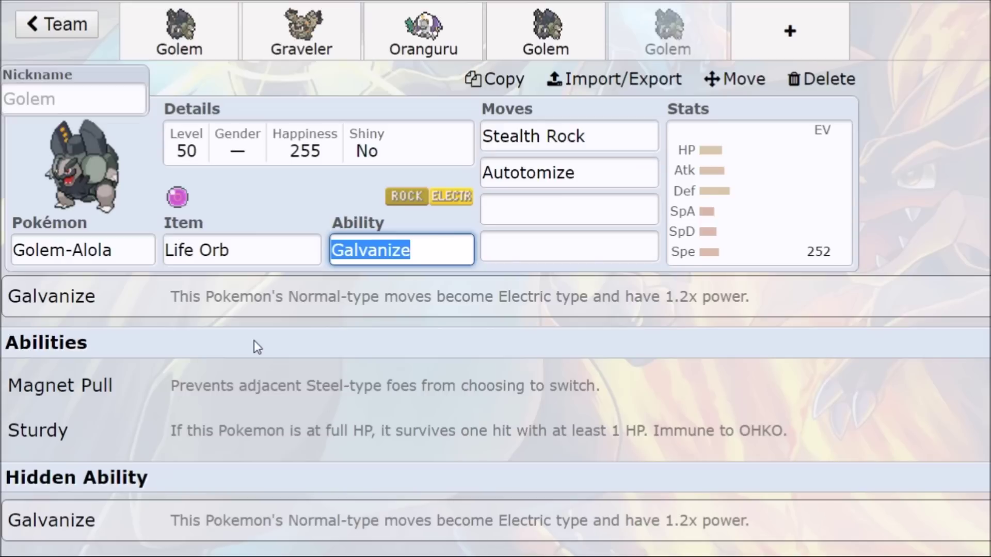
- Review the EV and IV spread of the level 50 Golem-Alola in the fifth team slot
{"action": "left_click", "coordinate": [792, 205]}
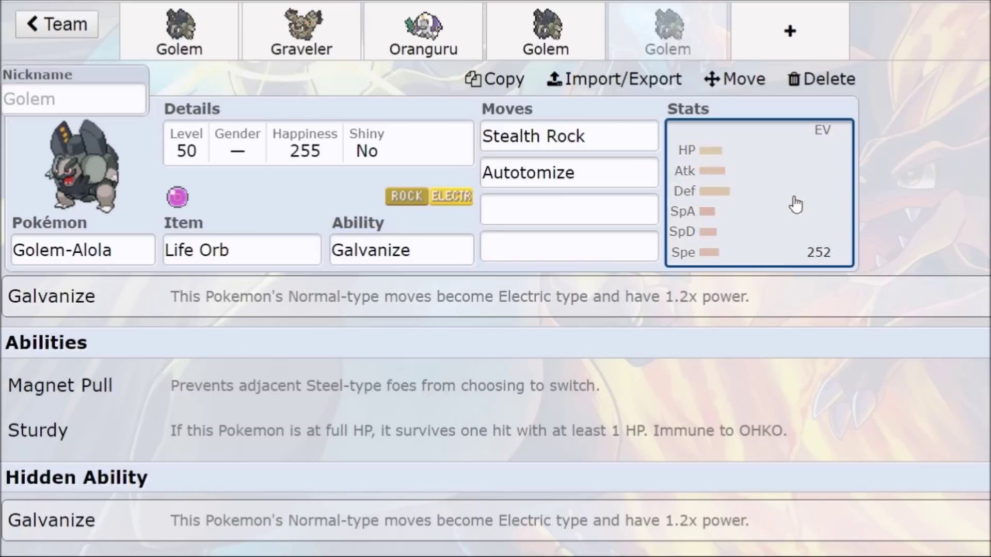
{"action": "scroll", "coordinate": [752, 516], "scroll_direction": "down", "scroll_amount": 2}
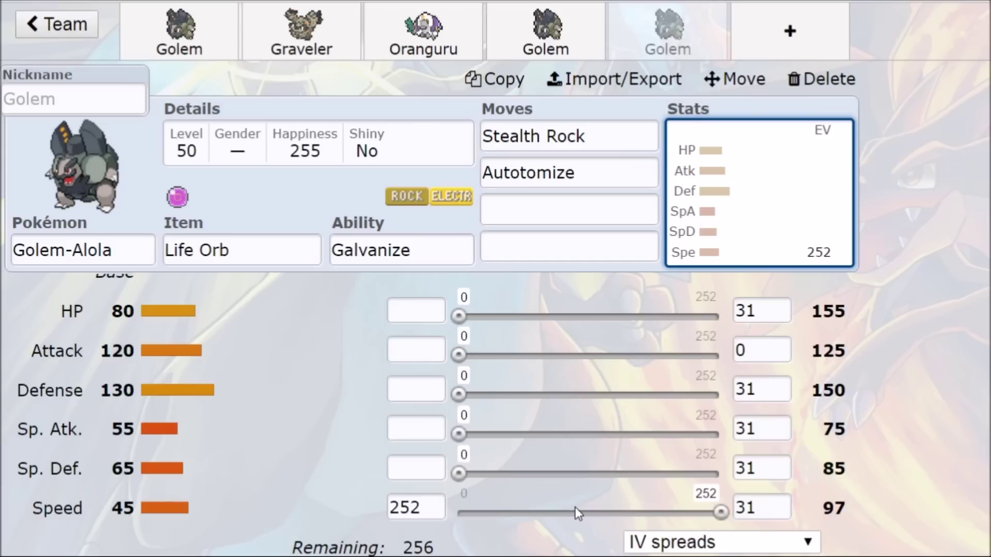
- Add Muk-Alola as the sixth team member with Explosion as its first move
{"action": "left_click", "coordinate": [817, 30]}
{"action": "type", "text": "muk"}
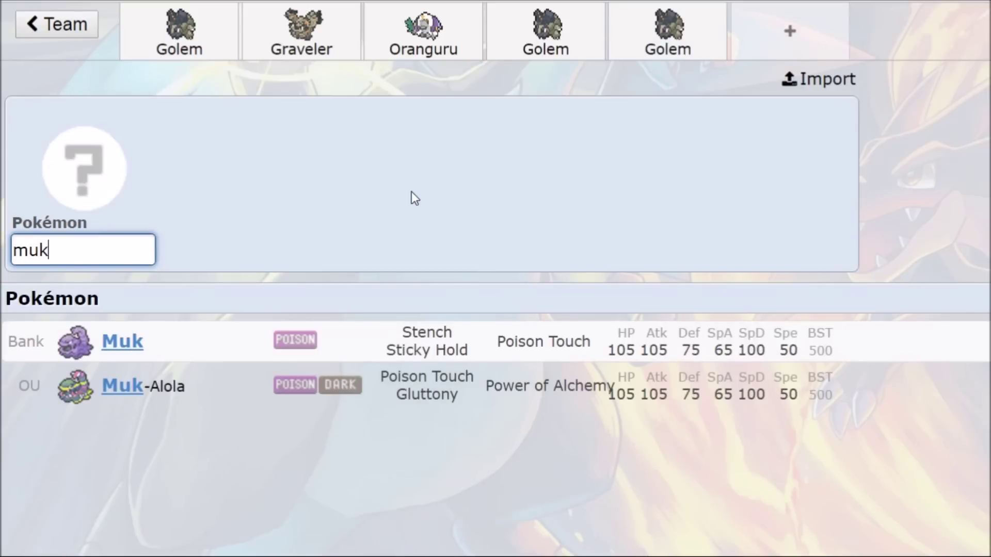
{"action": "left_click", "coordinate": [165, 392]}
{"action": "left_click", "coordinate": [586, 142]}
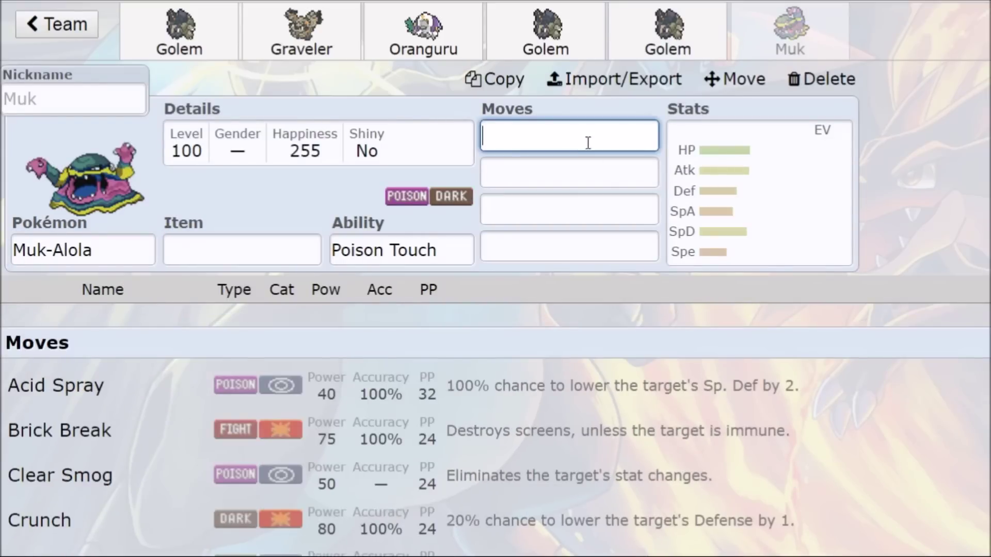
{"action": "type", "text": "ex"}
{"action": "key", "text": "Return"}
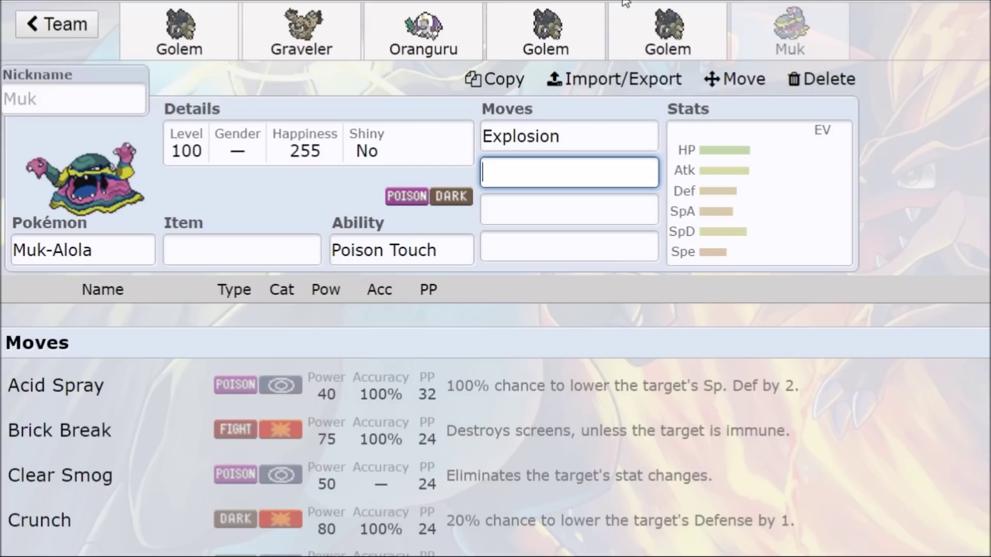
- Inspect Muk-Alola's Explosion details and its base stats, EVs and IVs
{"action": "left_click", "coordinate": [593, 139]}
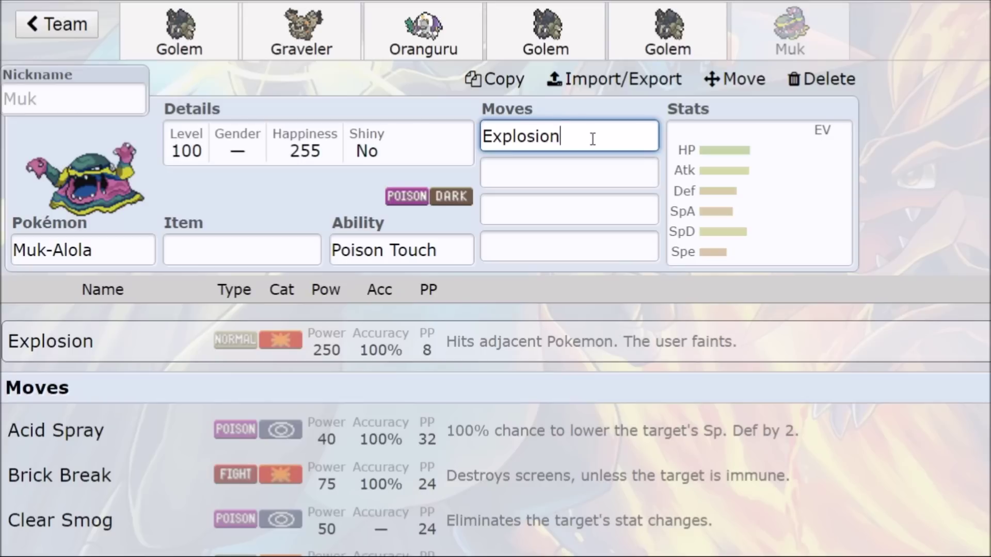
{"action": "left_click", "coordinate": [809, 253]}
{"action": "scroll", "coordinate": [175, 469], "scroll_direction": "down", "scroll_amount": 2}
{"action": "scroll", "coordinate": [153, 453], "scroll_direction": "up", "scroll_amount": 2}
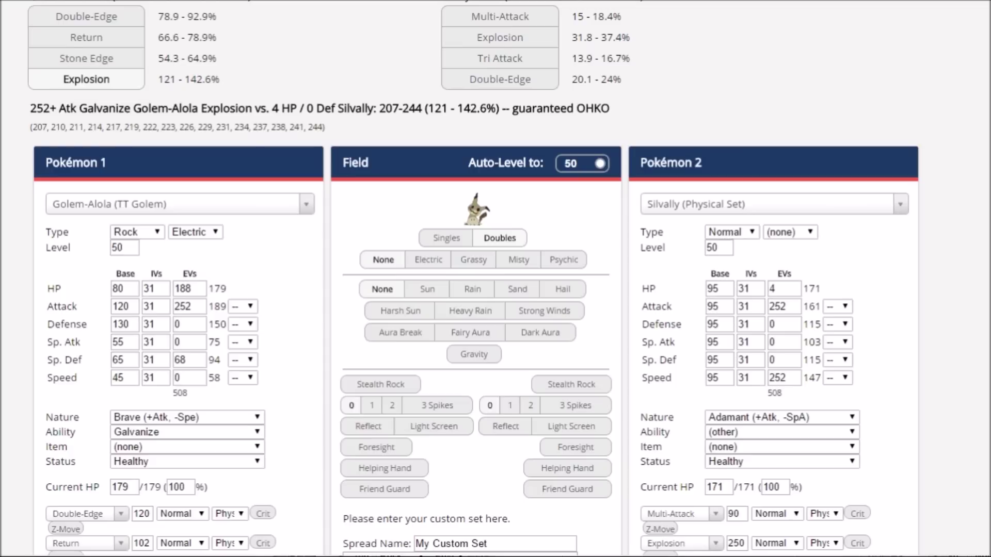
- In the damage calculator, compare Golem-Alola's damage in Singles and Doubles, and give it a Life Orb against Tapu Koko
{"action": "left_click", "coordinate": [454, 235]}
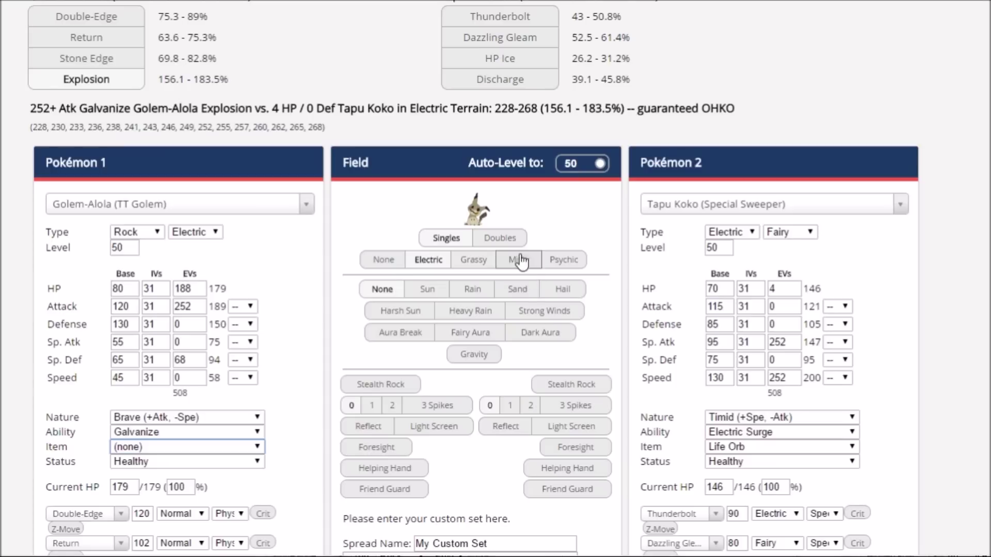
{"action": "left_click", "coordinate": [508, 236]}
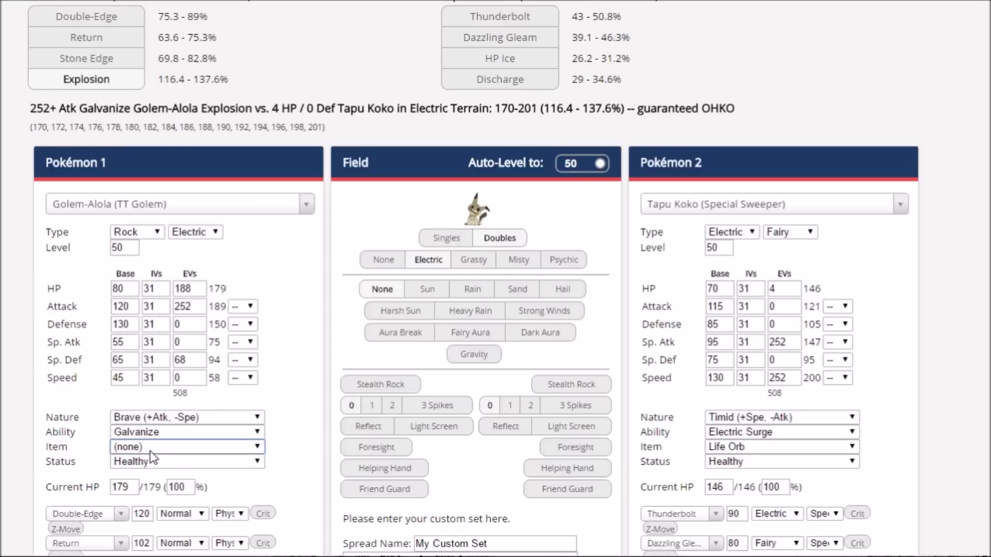
{"action": "type", "text": "li"}
- Recalculate Explosion against Tapu Koko in Singles with no terrain, with Golem-Alola holding a Choice Band
{"action": "left_click", "coordinate": [447, 238]}
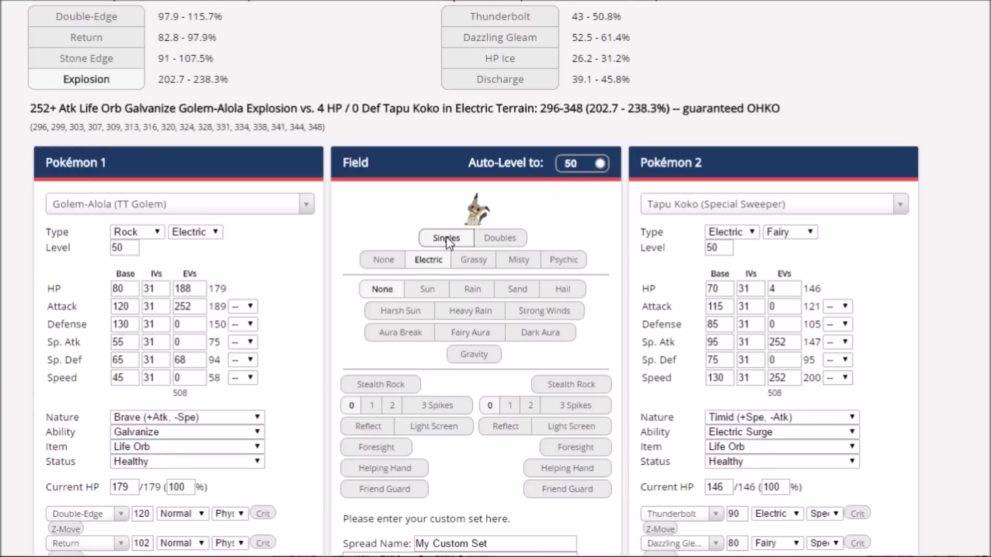
{"action": "left_click", "coordinate": [368, 262]}
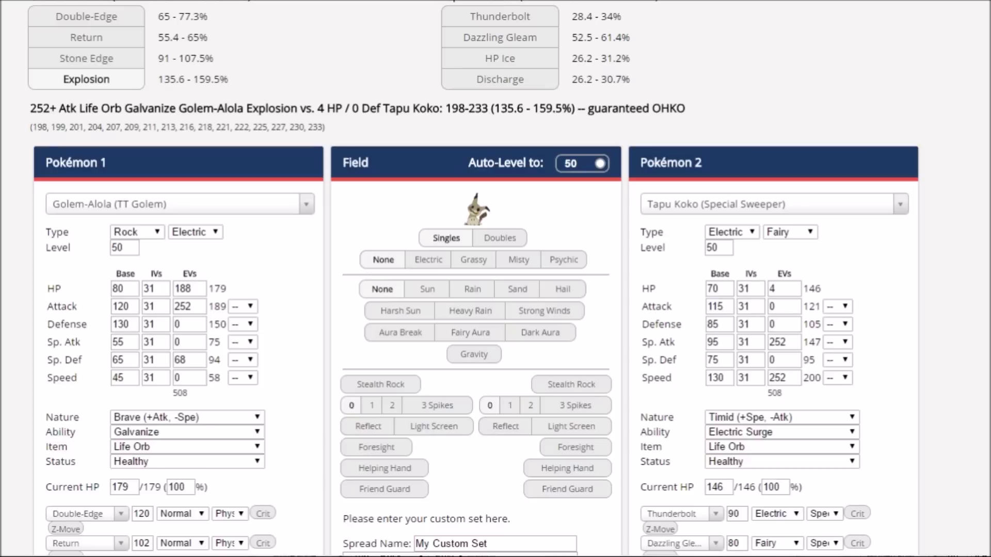
{"action": "type", "text": "ch"}
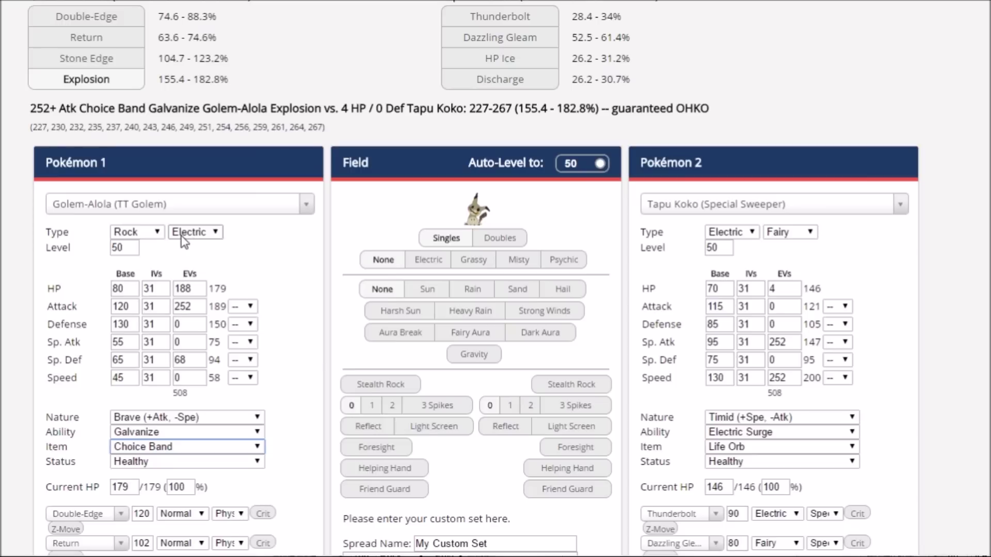
{"action": "left_click", "coordinate": [221, 31]}
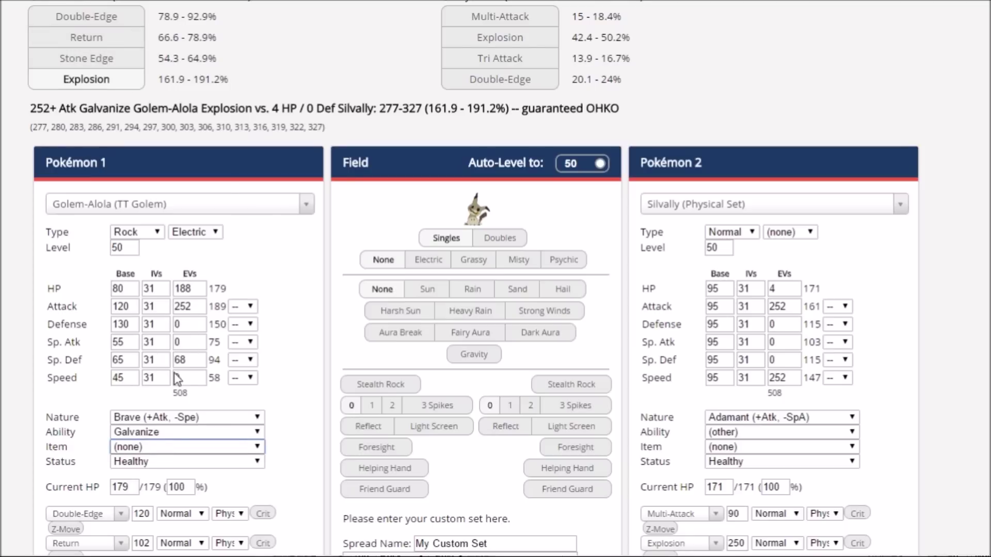
- Calculate Golem-Alola's damage against Silvally with a Choice Band and with a Life Orb
{"action": "type", "text": "choice"}
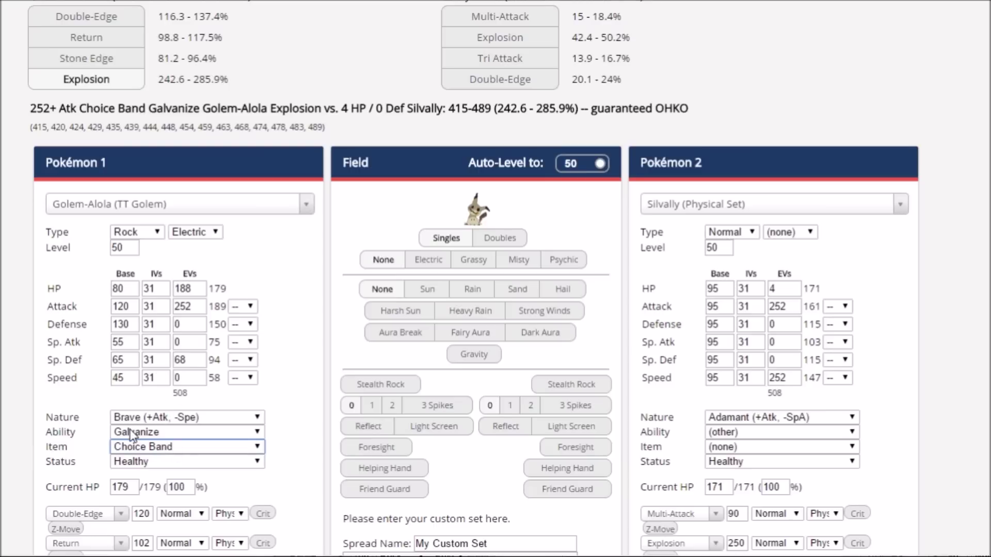
{"action": "type", "text": "life"}
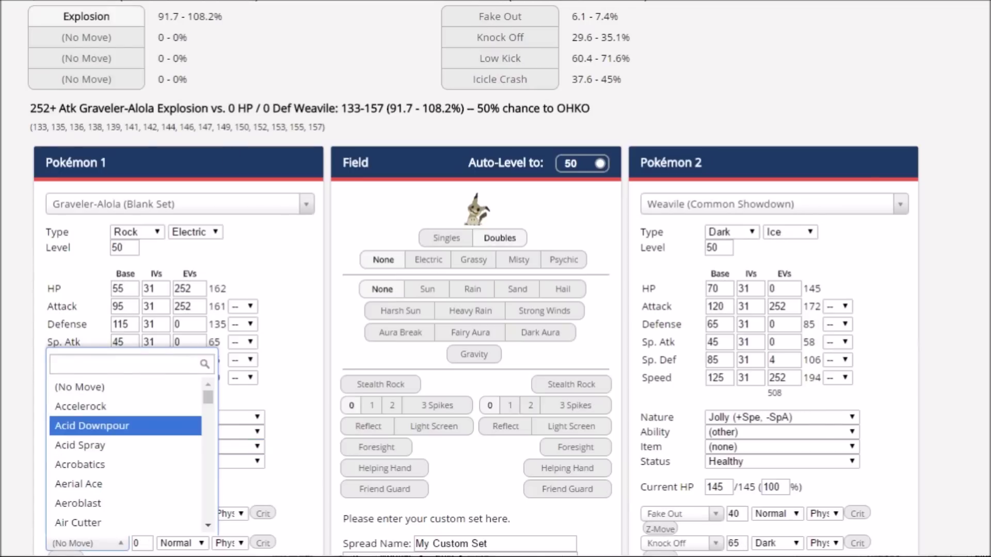
- Leave Graveler-Alola's second move empty and give it a Life Orb for the calculation against Weavile
{"action": "key", "text": "Escape"}
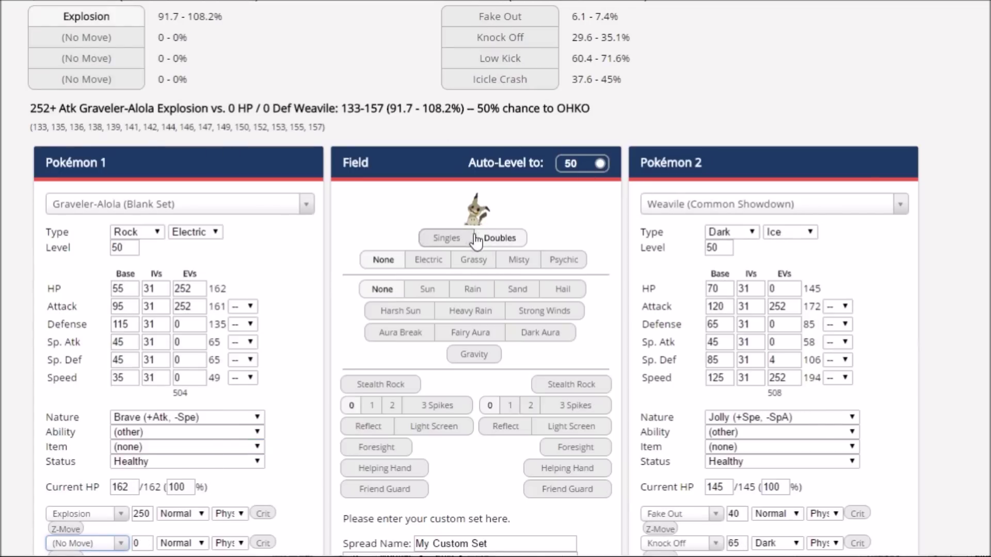
{"action": "left_click", "coordinate": [151, 448]}
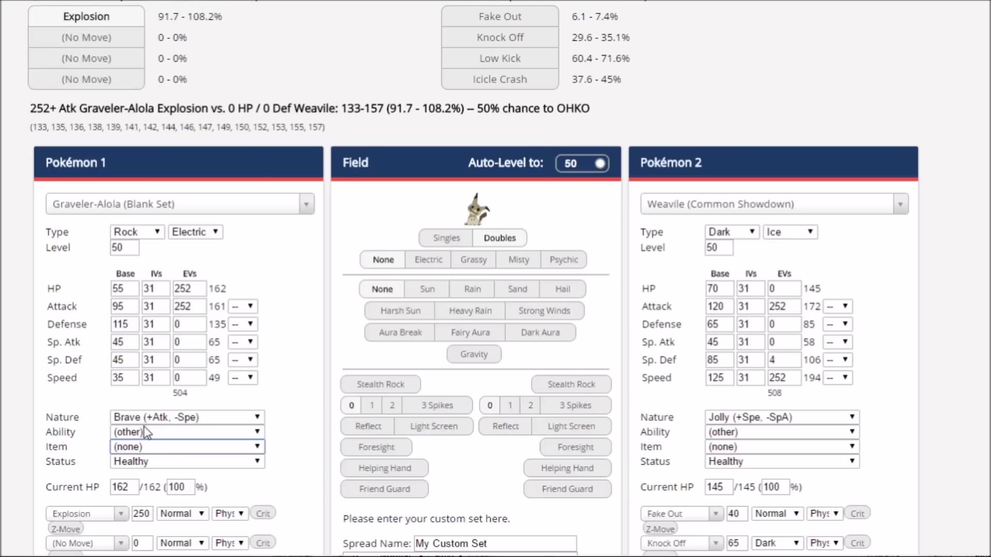
{"action": "type", "text": "life"}
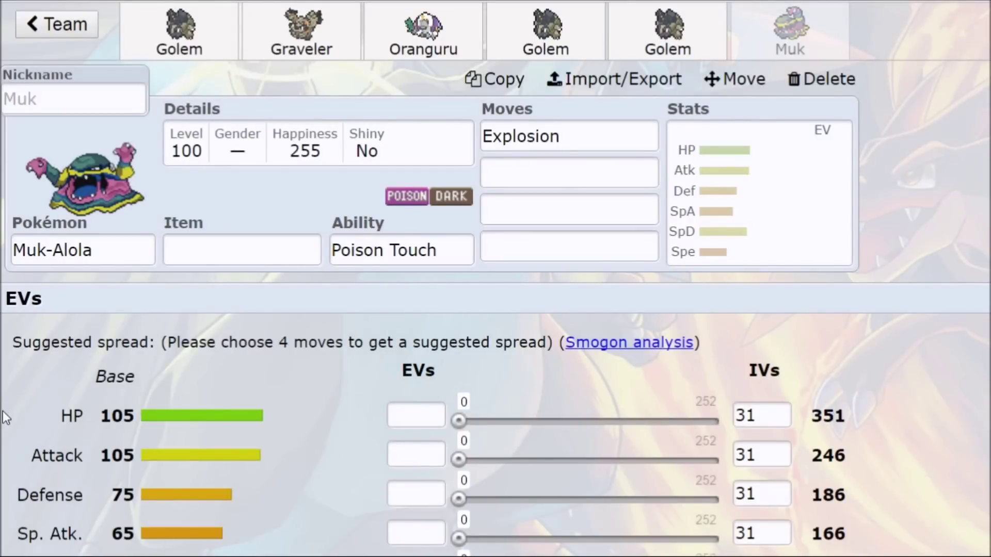
- In the team builder, set the fourth-slot Golem-Alola's ability to Galvanize and open Graveler's set
{"action": "left_click", "coordinate": [537, 49]}
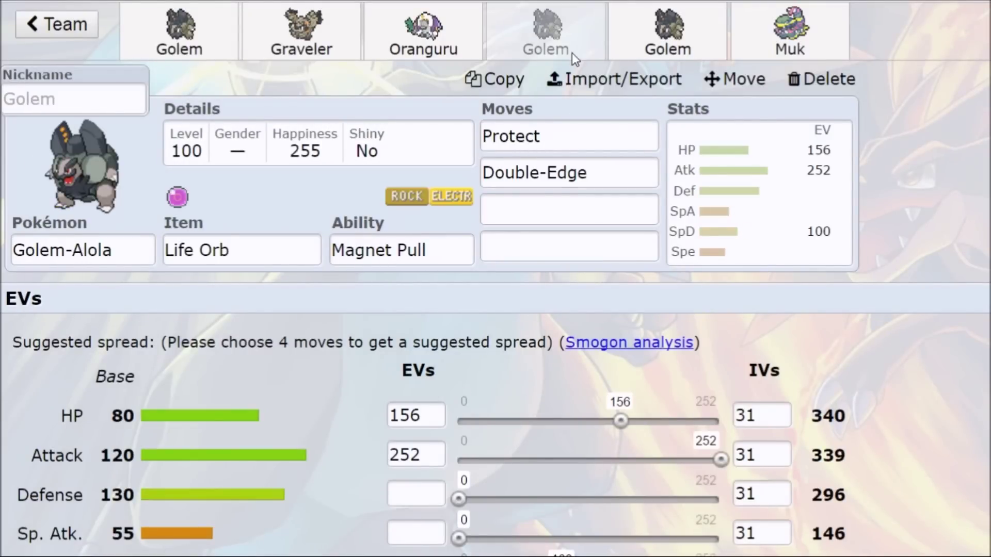
{"action": "left_click", "coordinate": [397, 250]}
{"action": "left_click", "coordinate": [203, 513]}
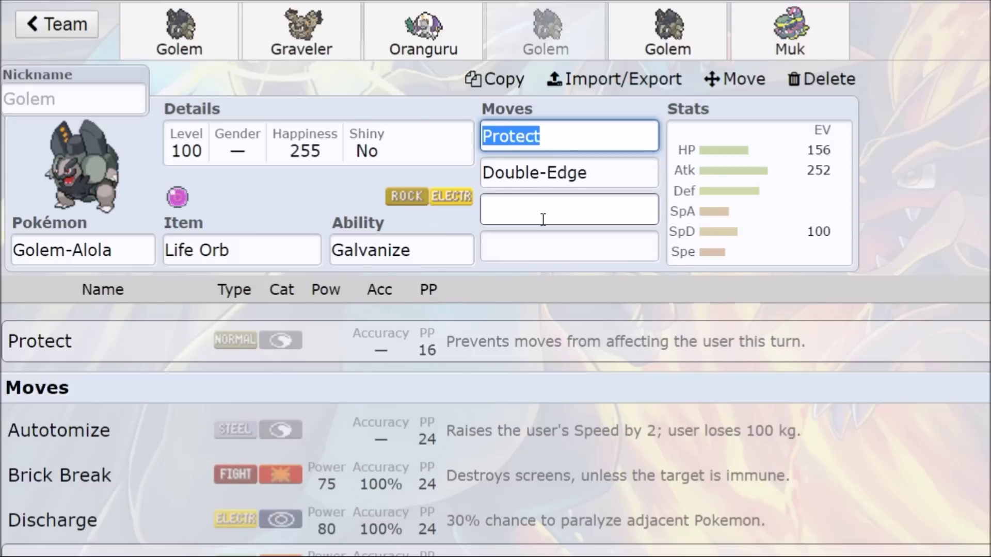
{"action": "left_click", "coordinate": [274, 26]}
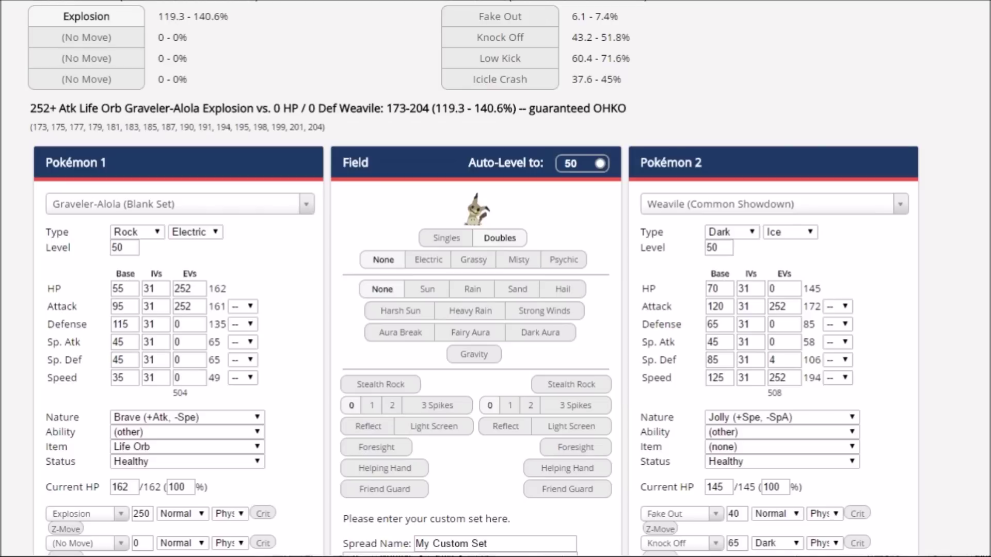
- In the damage calculator, give Graveler-Alola a Choice Band and set the opponent to Silvally's Physical Set
{"action": "left_click", "coordinate": [139, 445]}
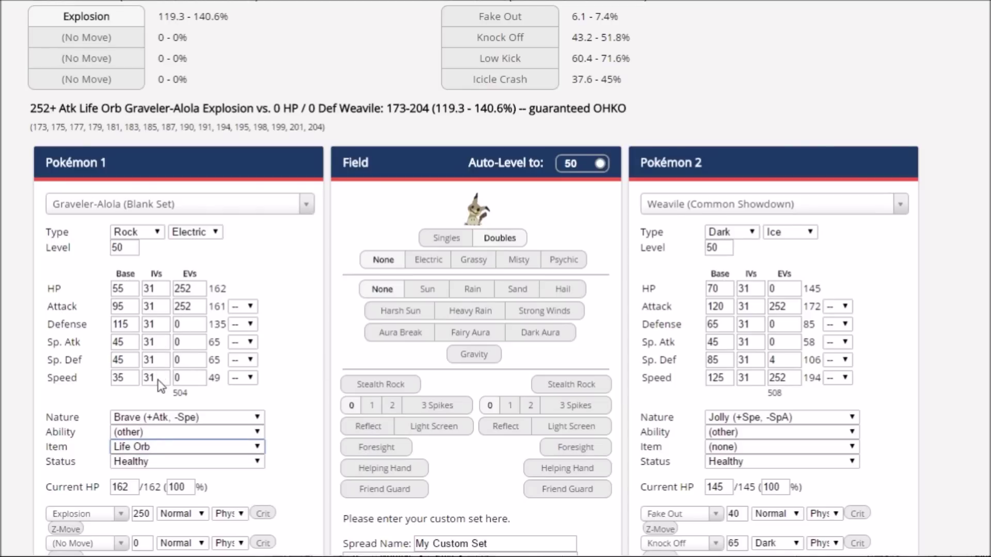
{"action": "type", "text": "choice"}
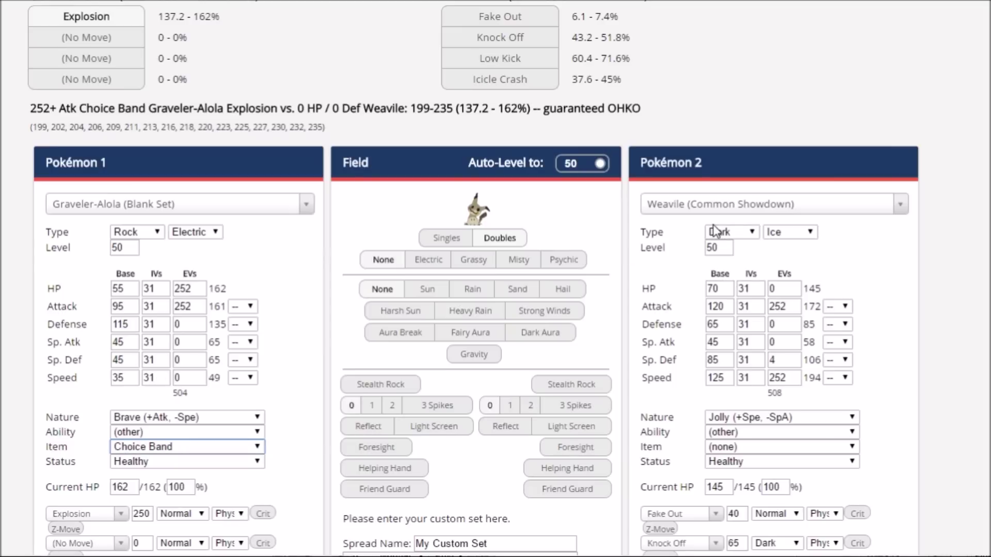
{"action": "left_click", "coordinate": [656, 208]}
{"action": "type", "text": "silv"}
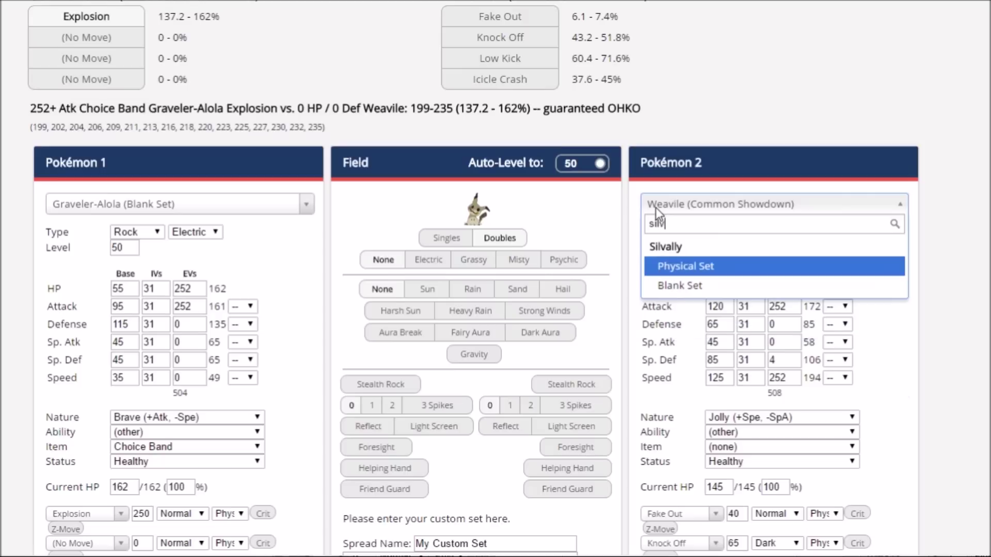
{"action": "left_click", "coordinate": [669, 266]}
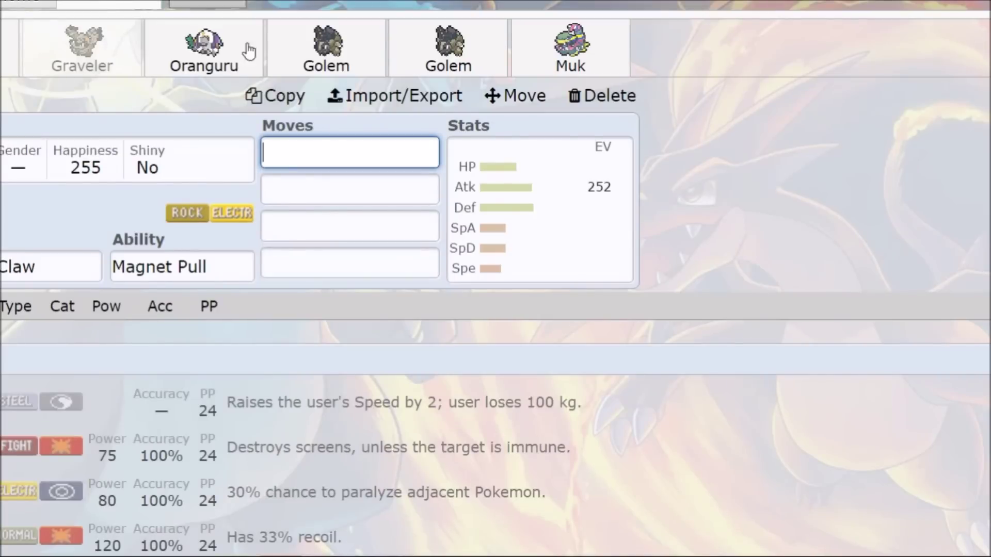
- In the team builder, open Oranguru's stats and assign 28 EVs to Special Attack
{"action": "left_click", "coordinate": [189, 49]}
{"action": "left_click", "coordinate": [461, 189]}
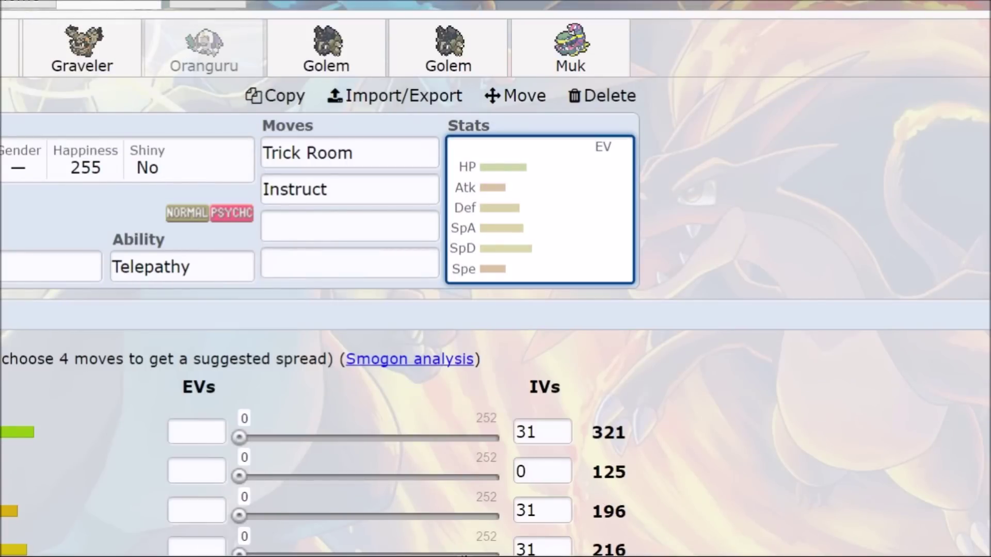
{"action": "left_click_drag", "start_coordinate": [239, 552], "coordinate": [268, 552]}
- Fill Oranguru's two empty move slots with Hidden Power Ice and Psychic
{"action": "left_click", "coordinate": [302, 227]}
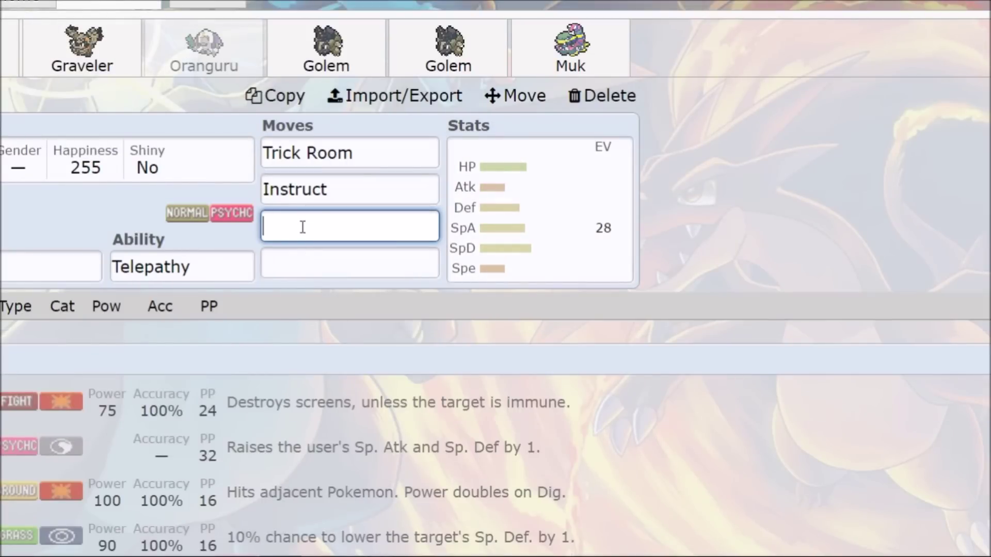
{"action": "type", "text": "hidden"}
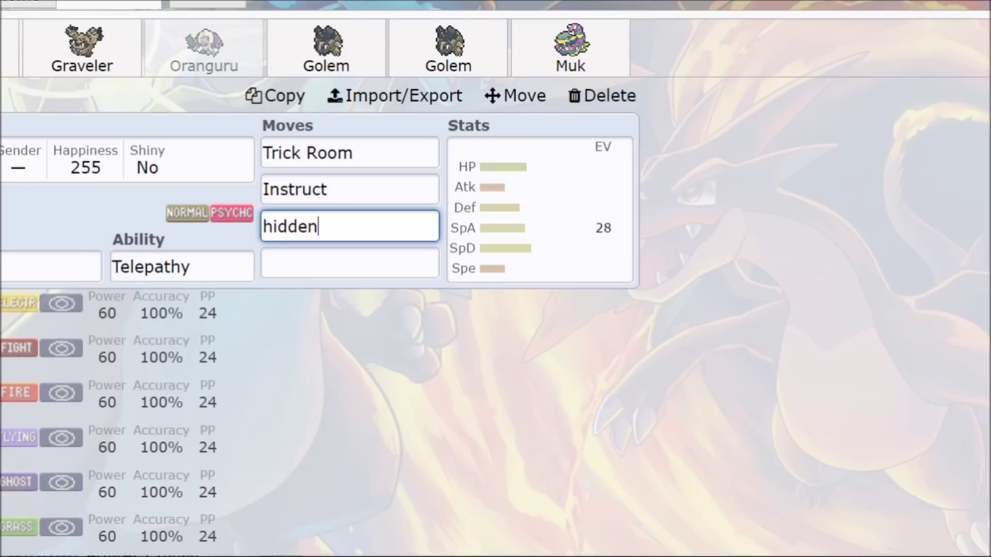
{"action": "left_click", "coordinate": [287, 513]}
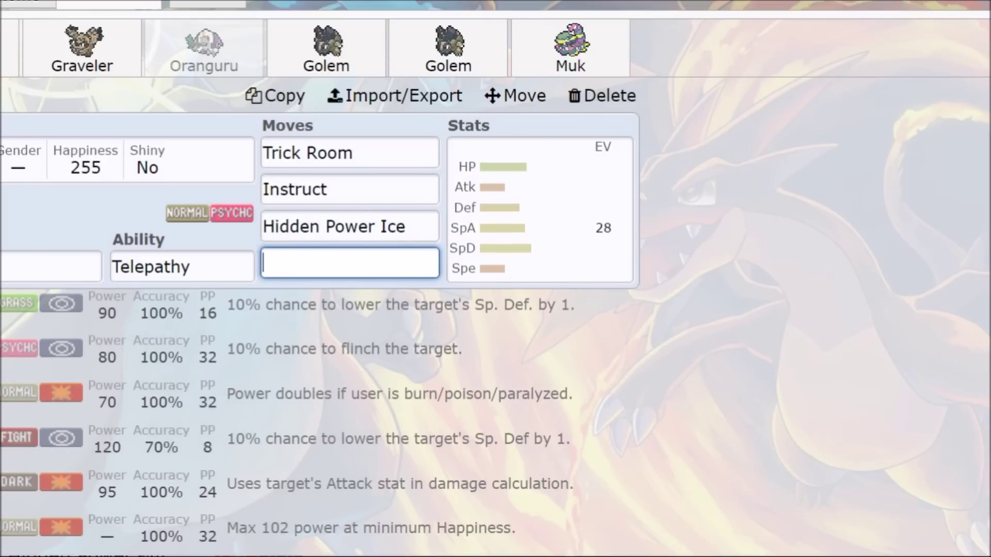
{"action": "type", "text": "psy"}
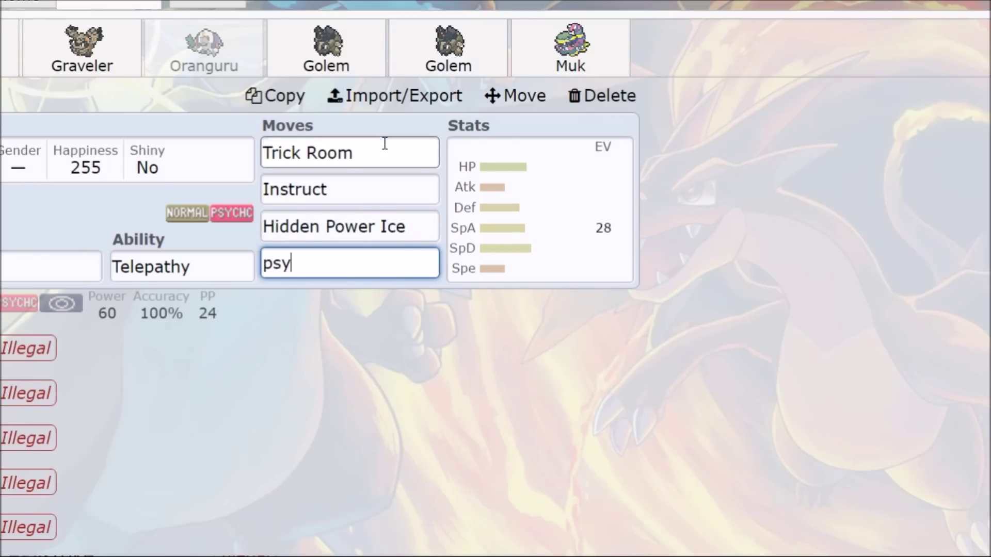
{"action": "key", "text": "Return"}
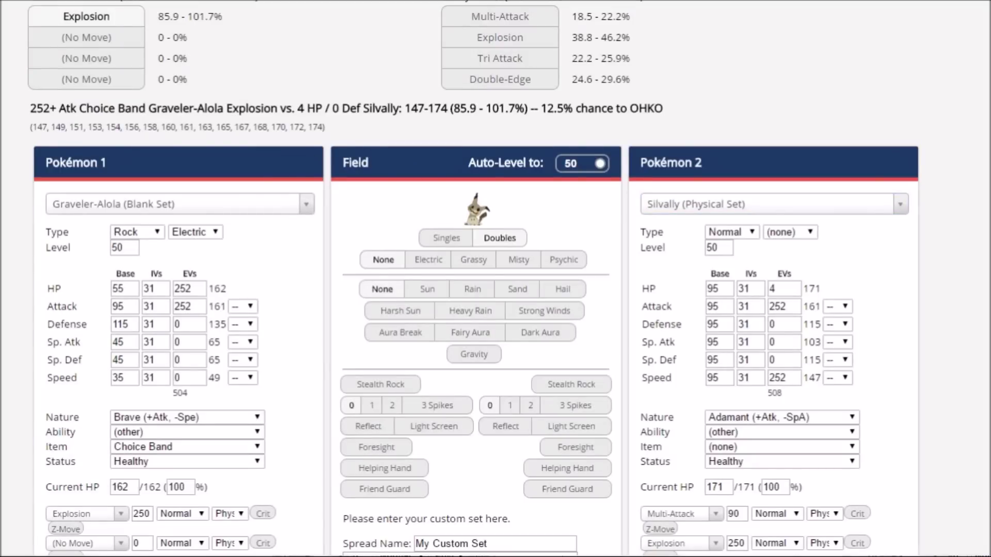
- In the damage calculator, load the TT Oranguru set as Pokémon 1 and Garchomp's Common Showdown set as Pokémon 2
{"action": "left_click", "coordinate": [138, 201]}
{"action": "type", "text": "oran"}
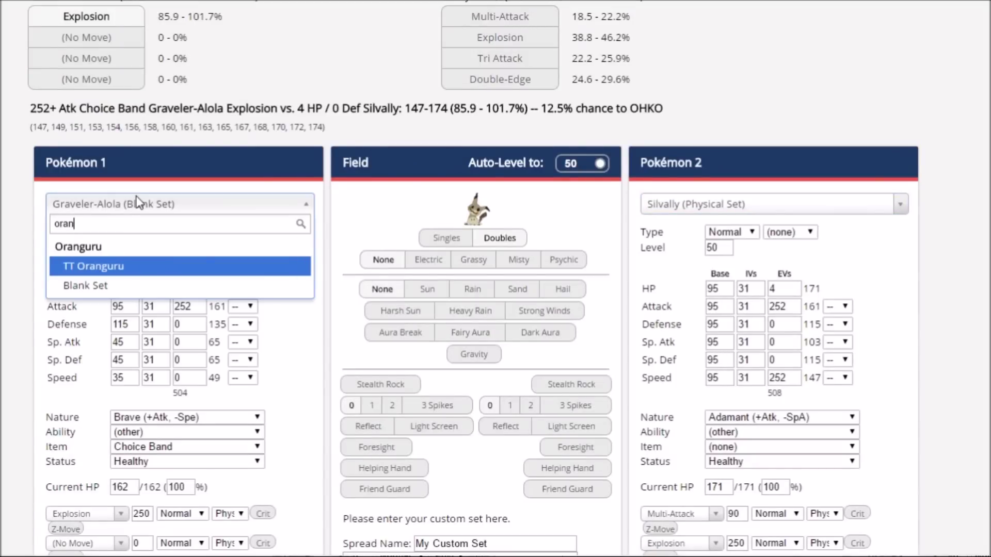
{"action": "left_click", "coordinate": [98, 267]}
{"action": "left_click", "coordinate": [652, 204]}
{"action": "type", "text": "garch"}
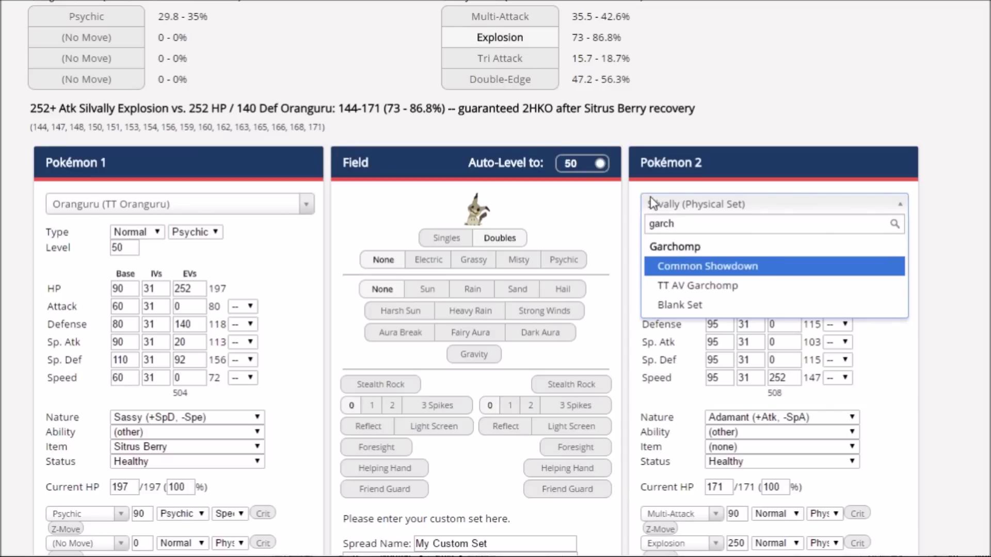
{"action": "left_click", "coordinate": [682, 266]}
- Replace Oranguru's first move in the calculation with Hidden Power Ice
{"action": "left_click", "coordinate": [71, 514]}
{"action": "type", "text": "hidden"}
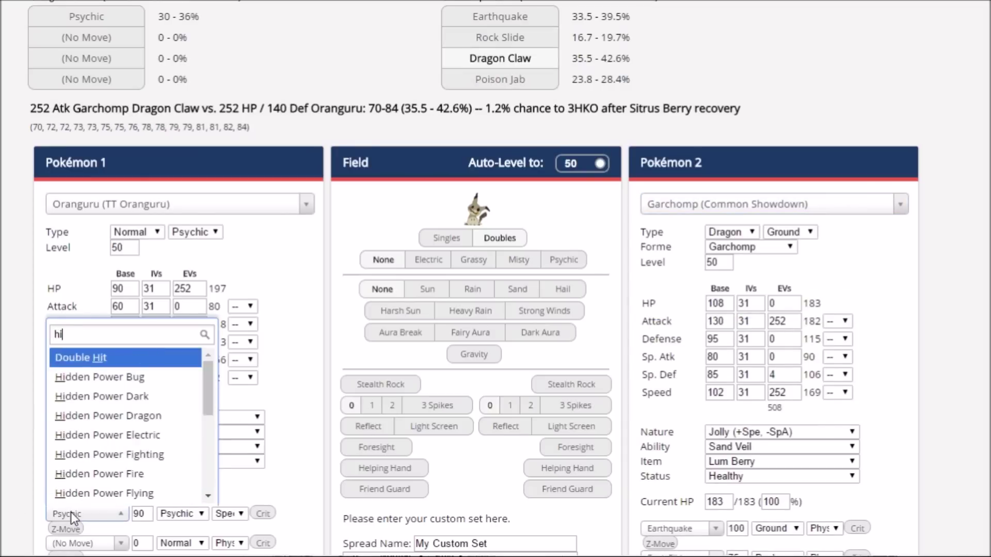
{"action": "scroll", "coordinate": [152, 418], "scroll_direction": "down", "scroll_amount": 2}
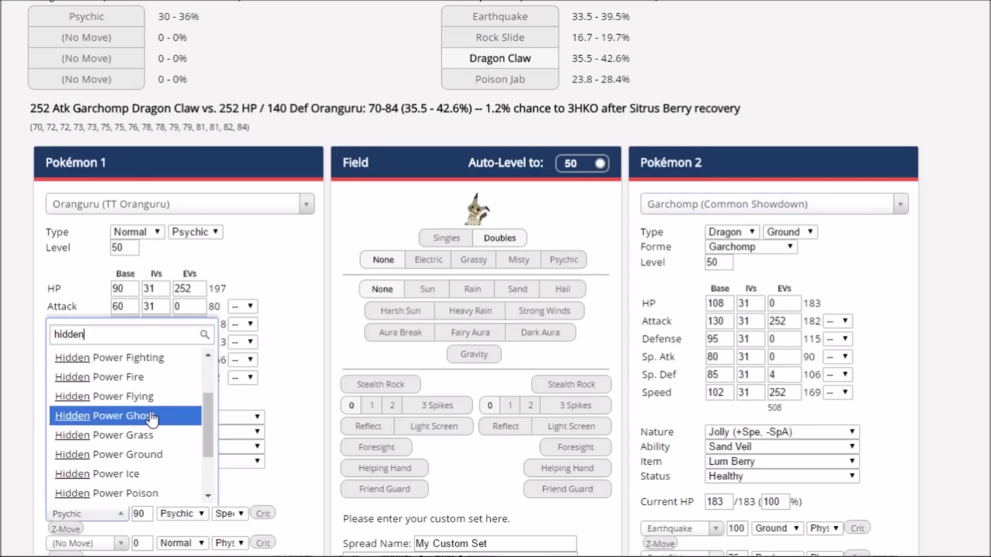
{"action": "left_click", "coordinate": [138, 472]}
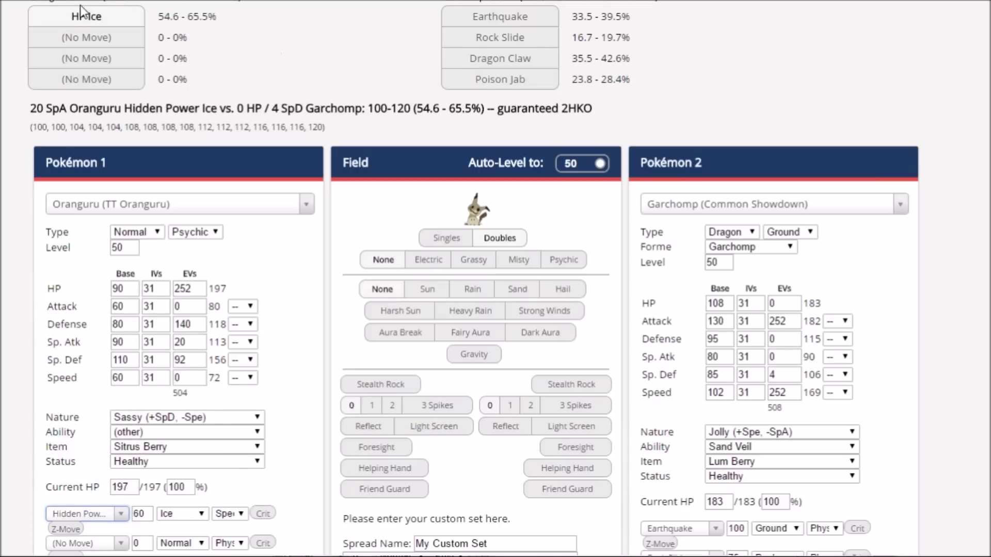